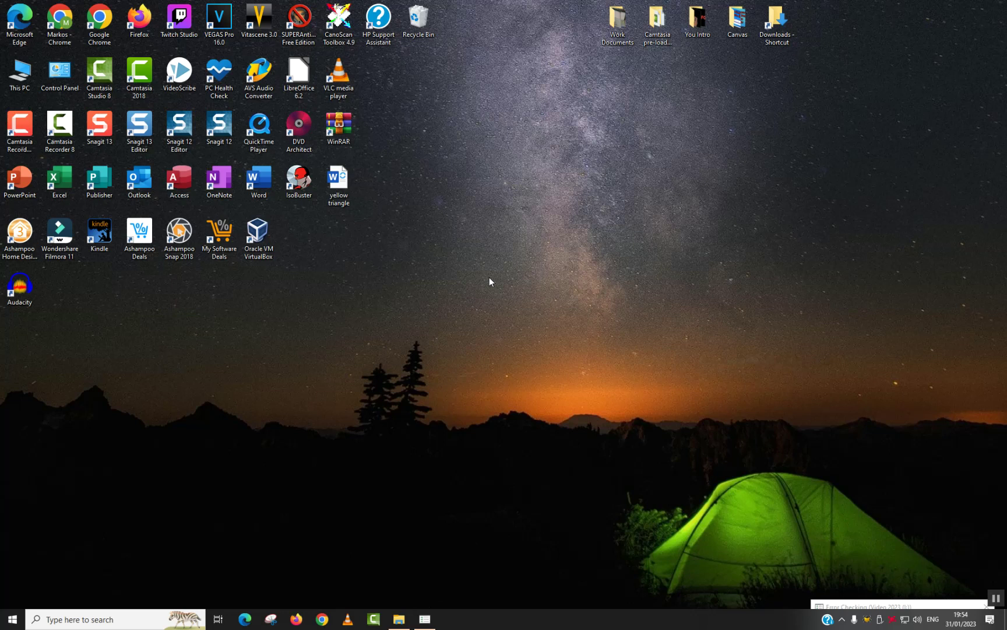
- Bring up the Start menu from the taskbar
left_click(12, 618)
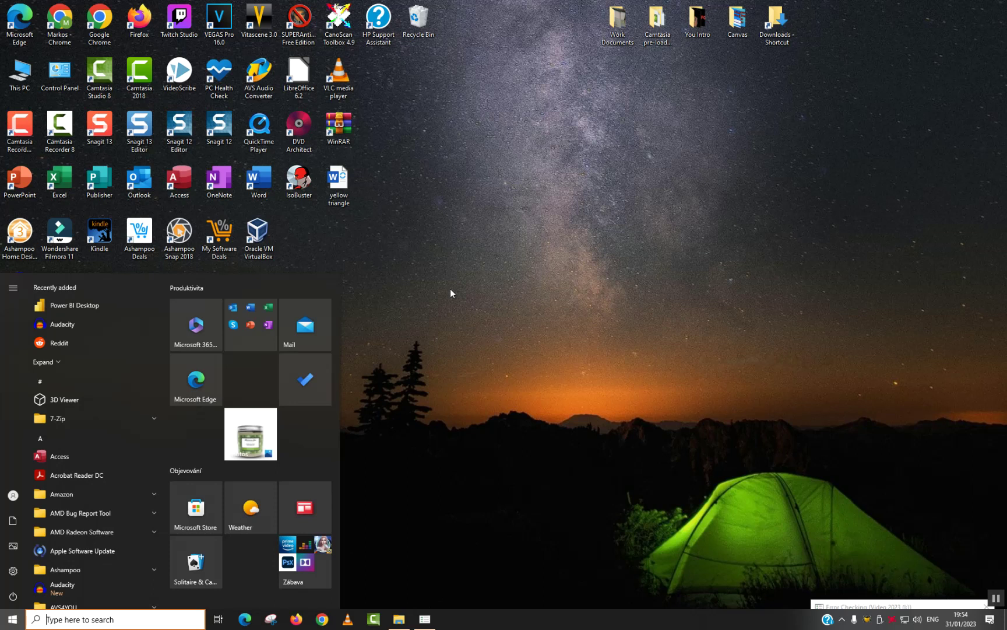
- Dismiss the Start menu and bring up Windows Search on the taskbar
left_click(450, 290)
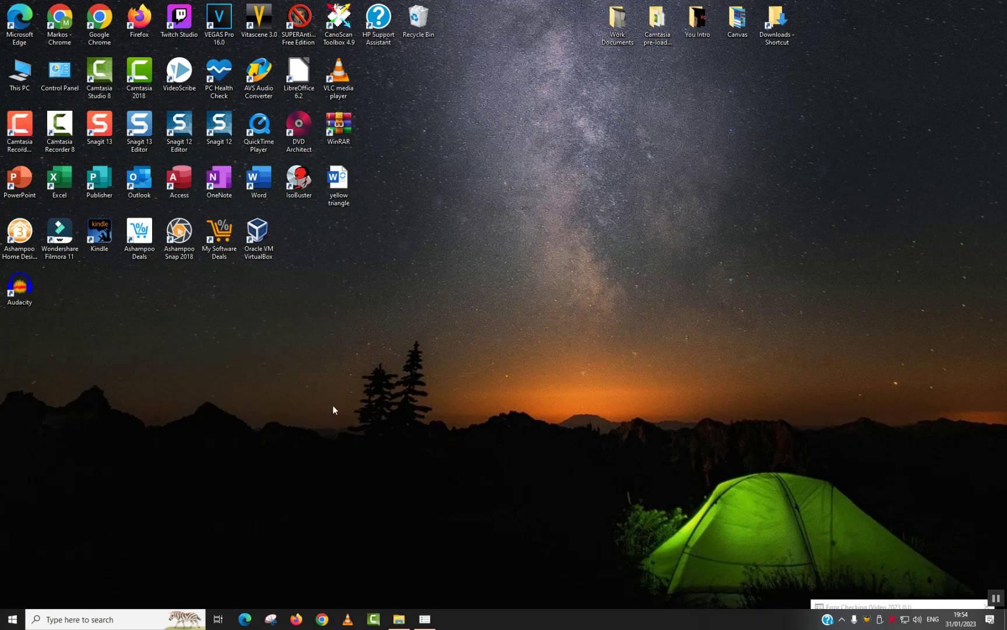
left_click(84, 613)
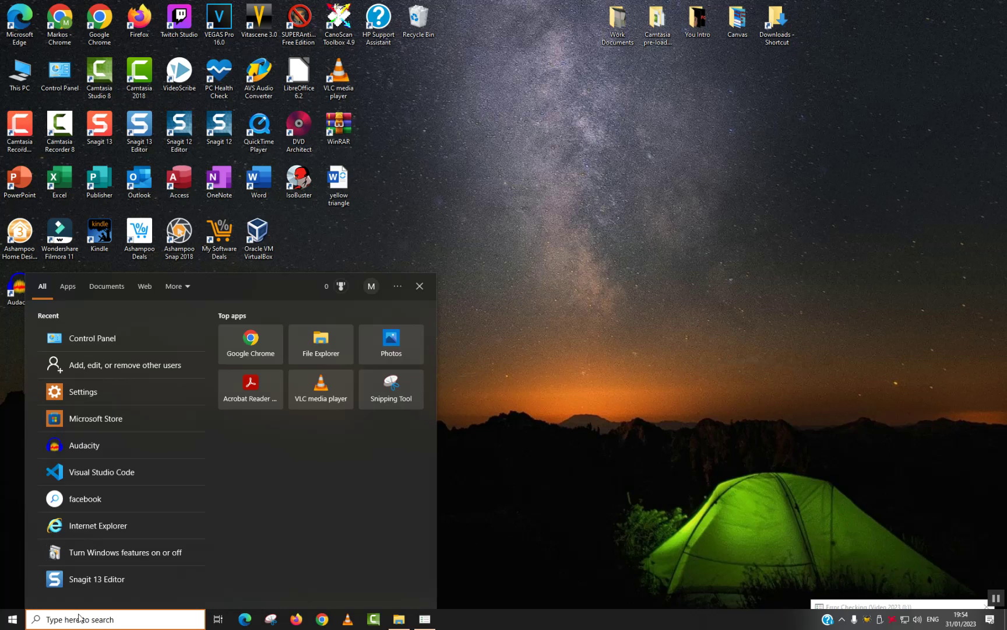
type("control")
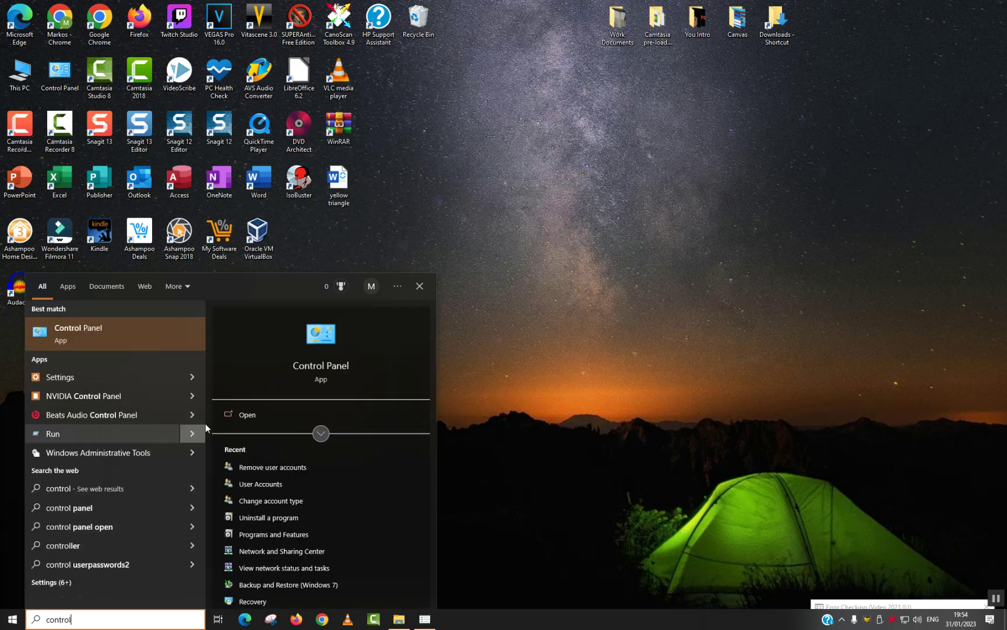
- Launch Control Panel, return it to Category view, and go to adding a new user in PC settings
left_click(306, 367)
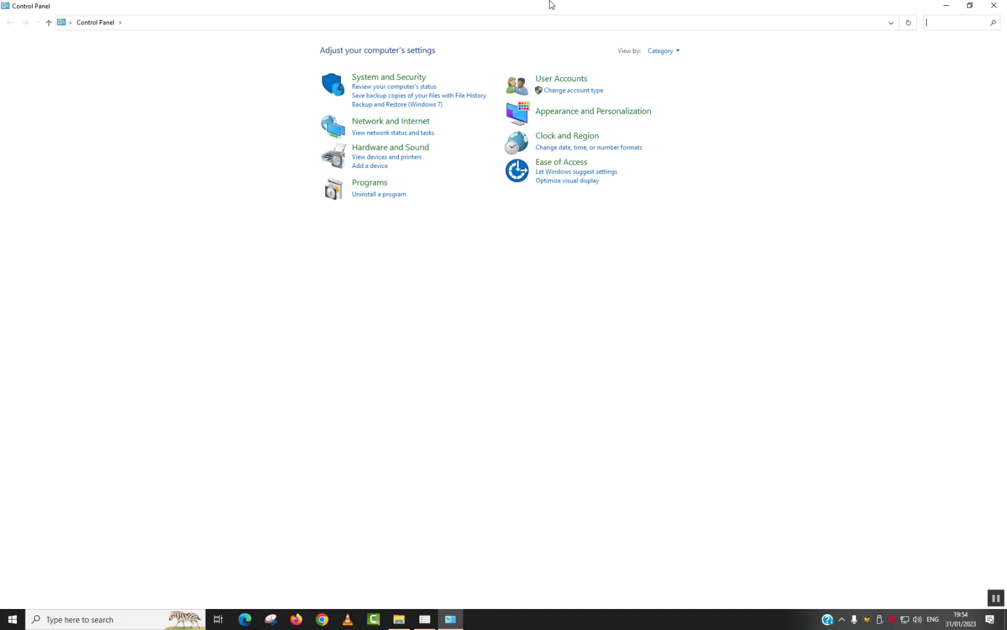
left_click(669, 50)
left_click(673, 82)
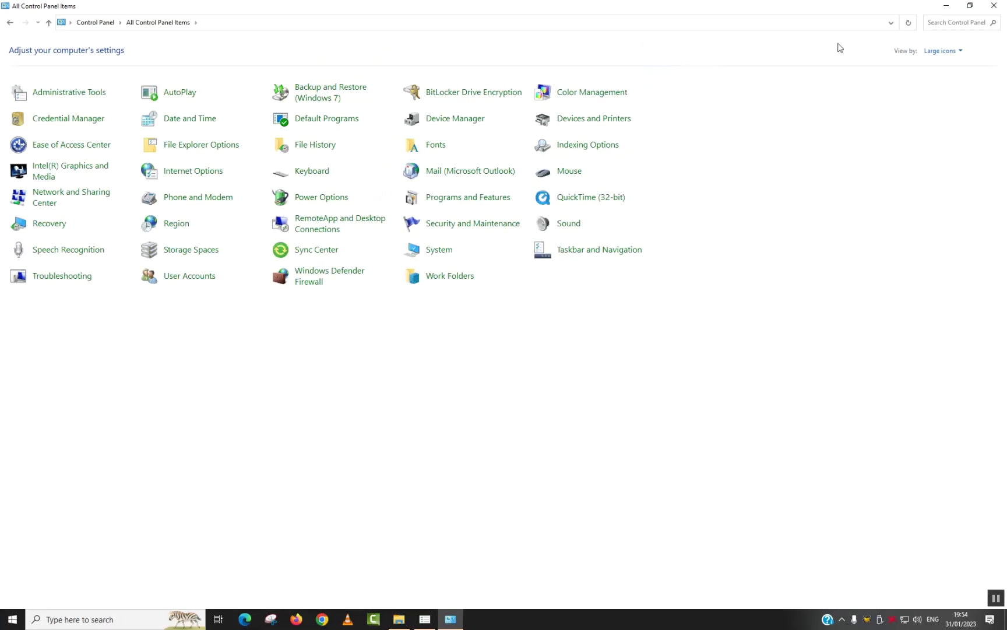
left_click(942, 51)
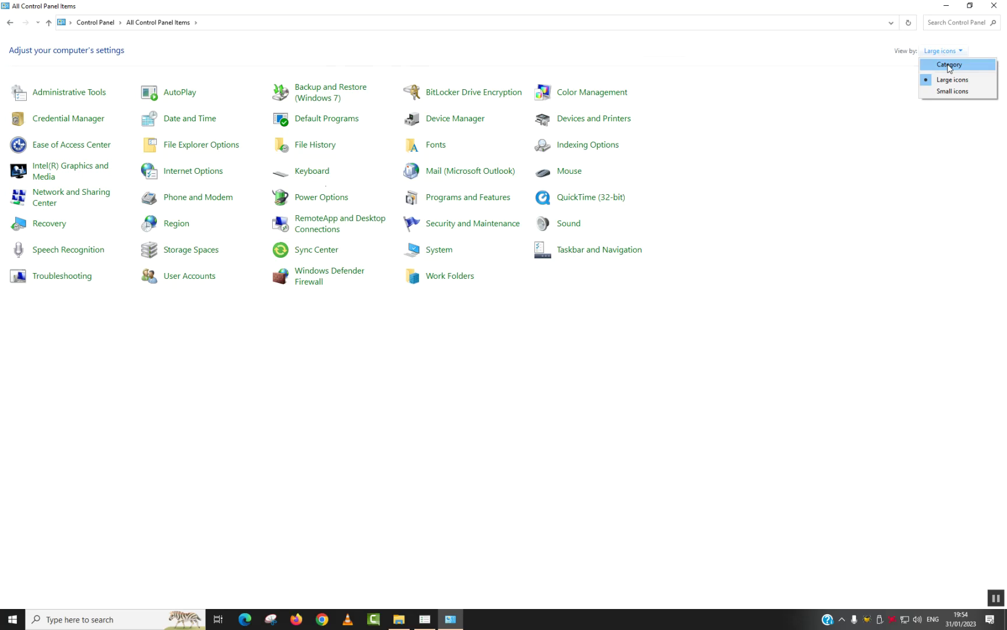
left_click(949, 66)
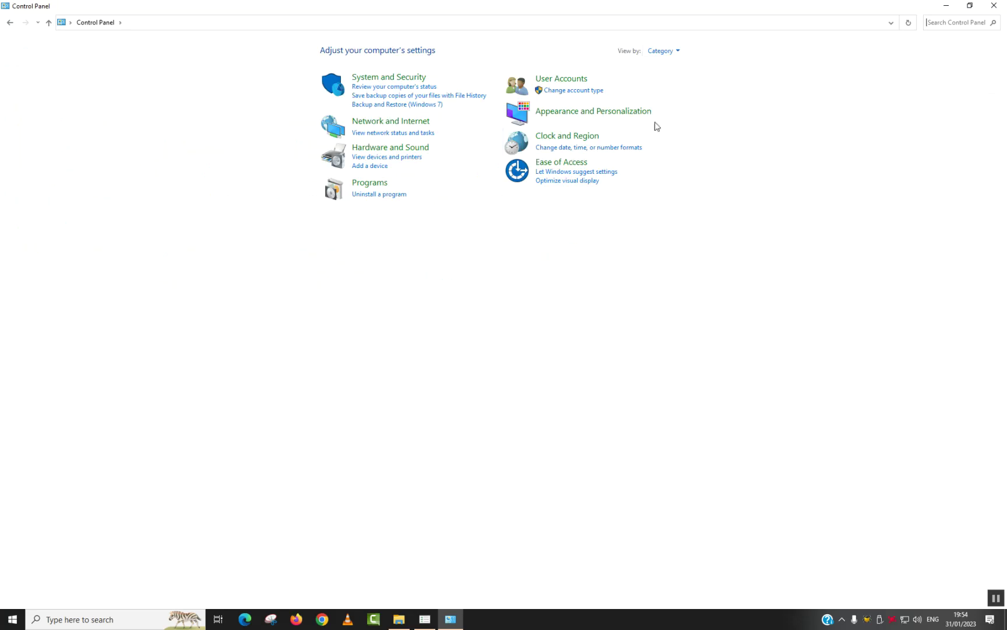
left_click(557, 92)
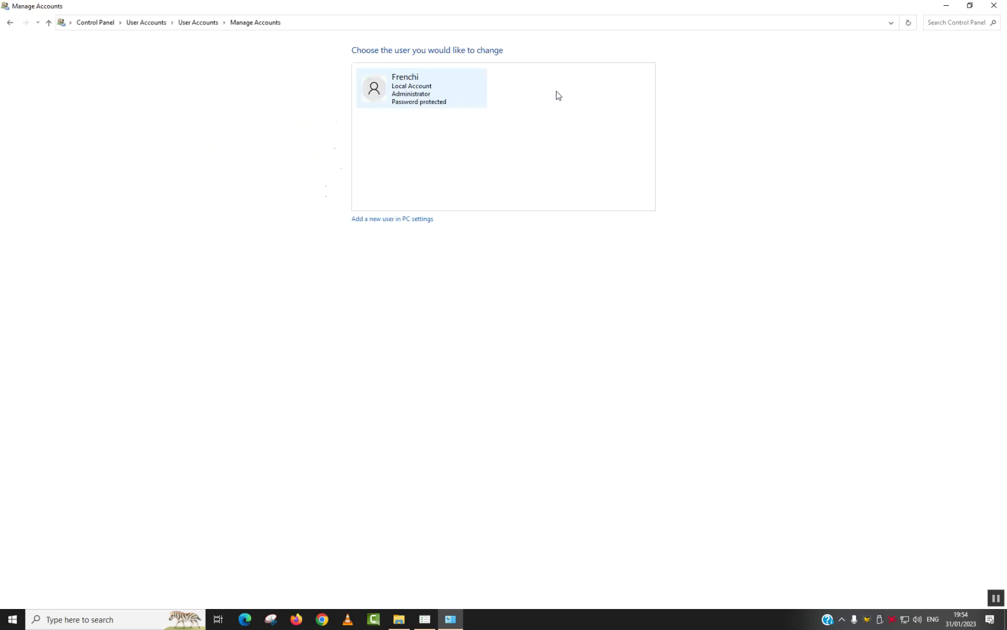
left_click(386, 224)
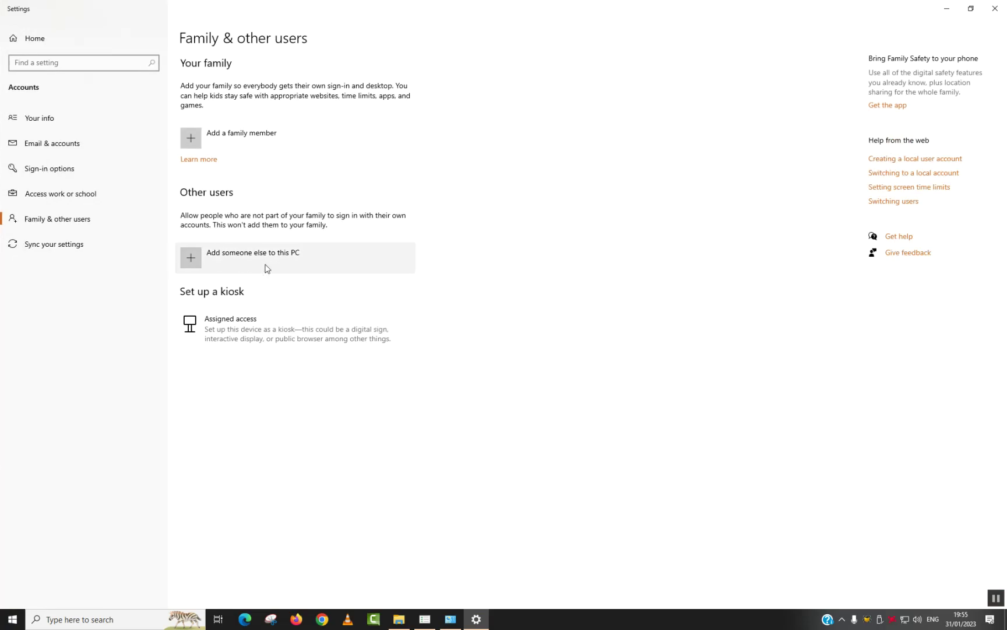
- Start adding someone else to this PC without their sign-in information
left_click(267, 268)
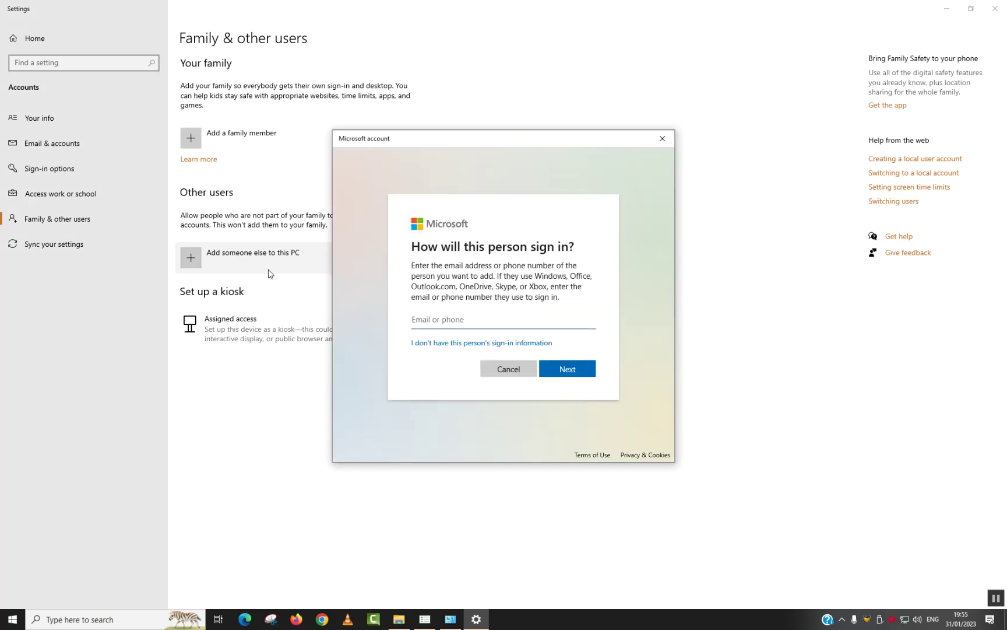
left_click(461, 344)
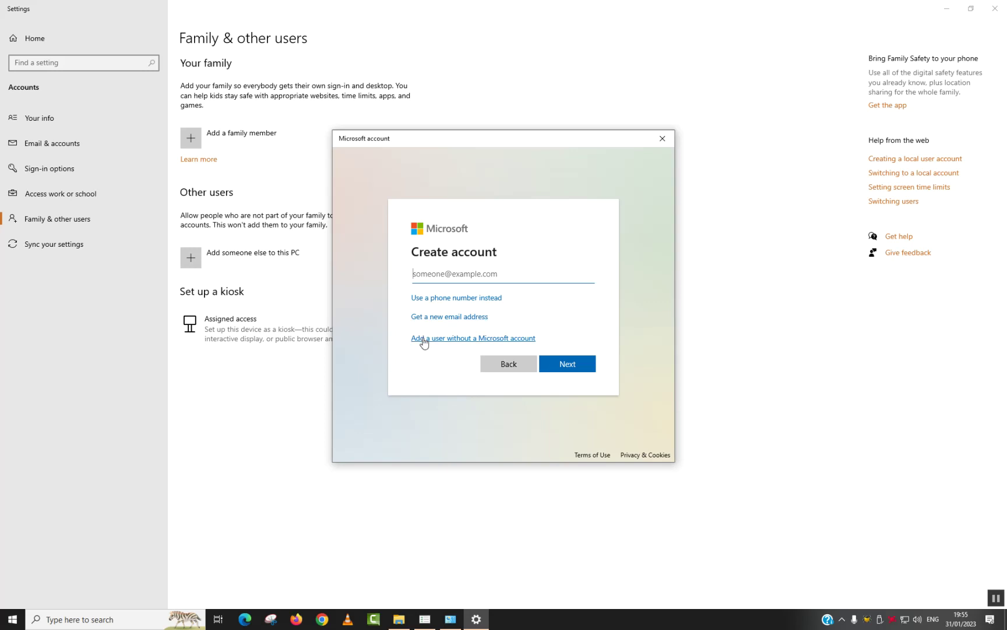
- Create a local account named 'Alex french' without a Microsoft account
left_click(423, 340)
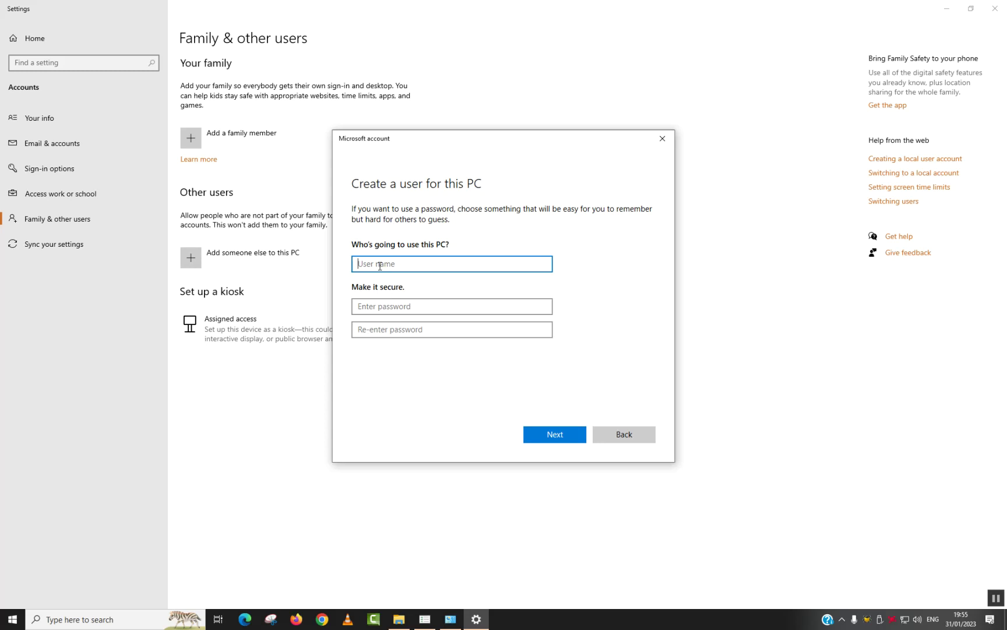
type("Alex french")
left_click(564, 440)
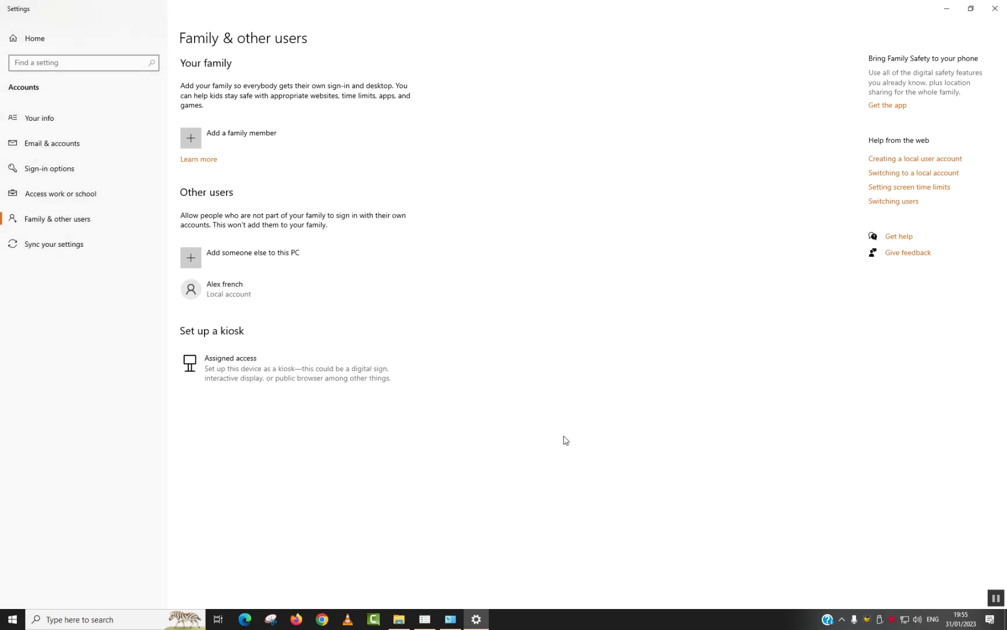
left_click(250, 299)
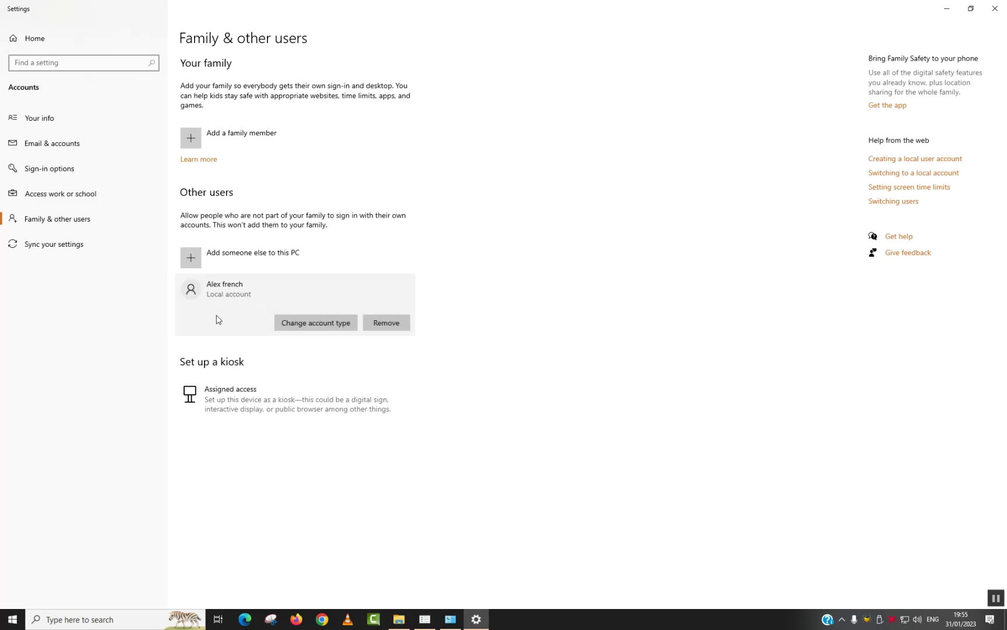
left_click(299, 325)
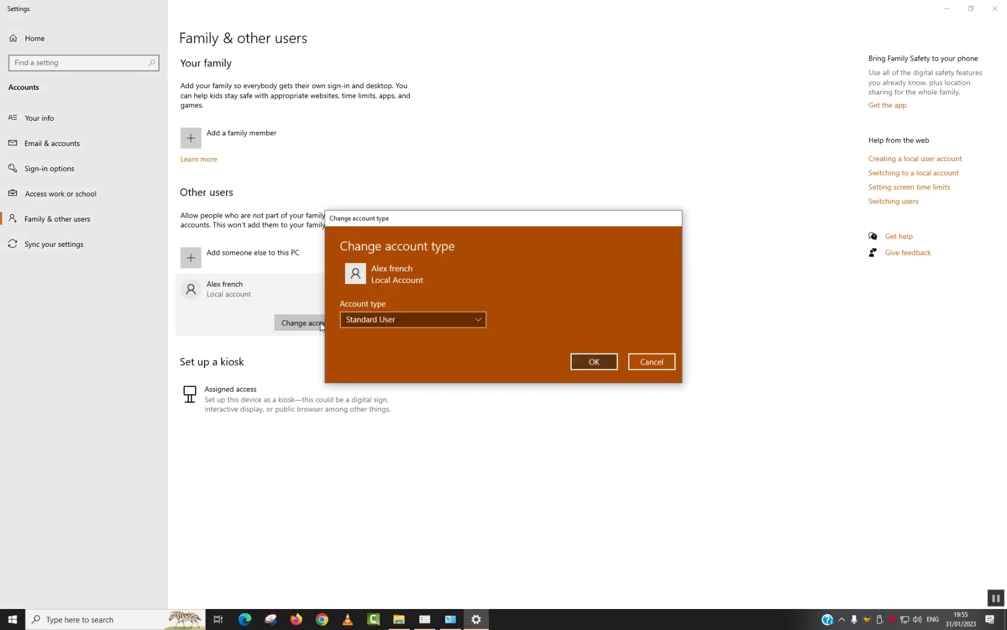
left_click(367, 323)
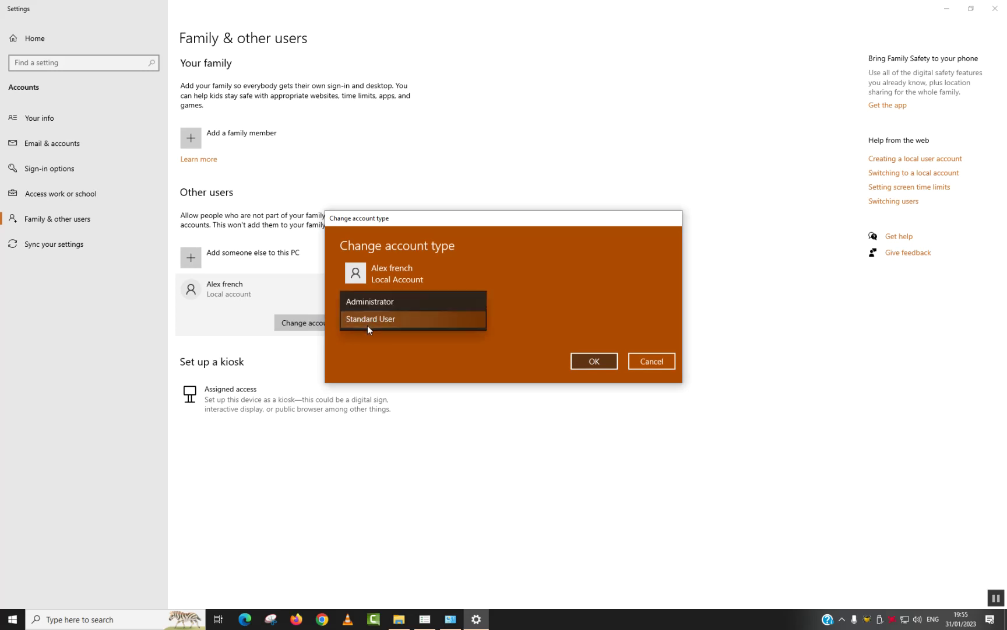
left_click(373, 302)
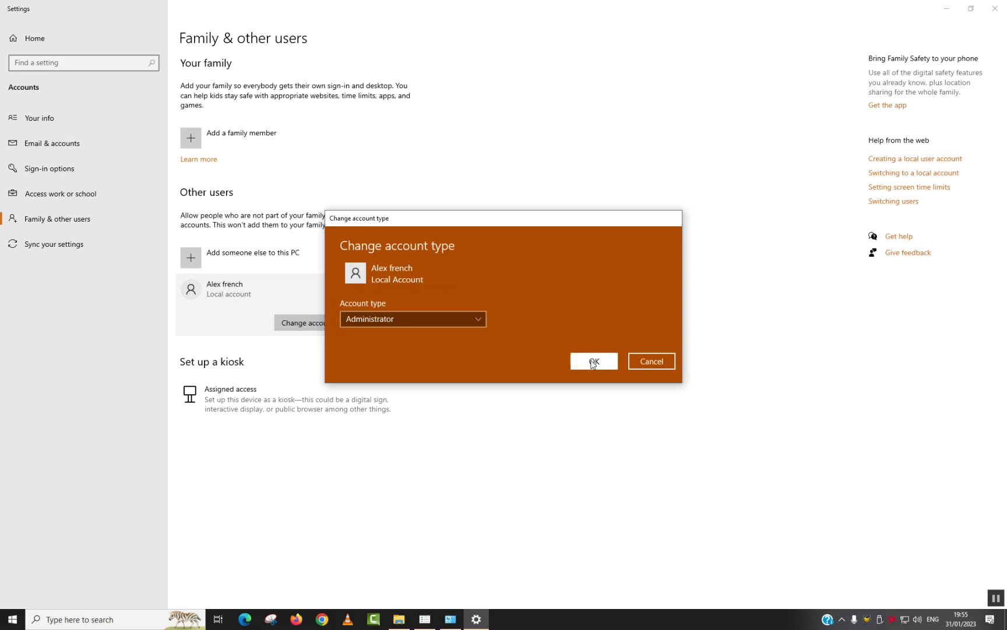
left_click(590, 360)
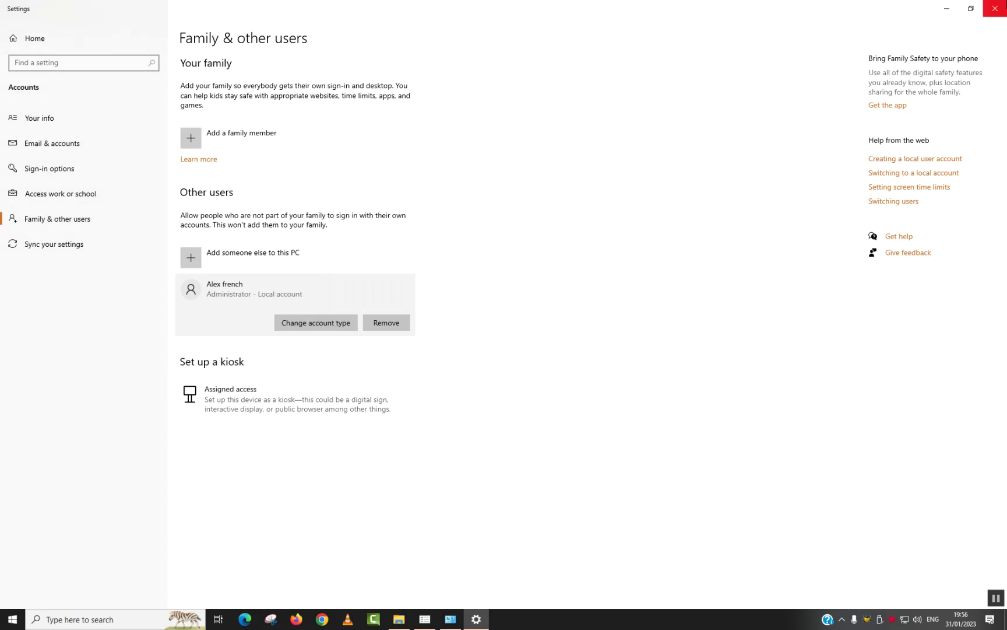
left_click(995, 8)
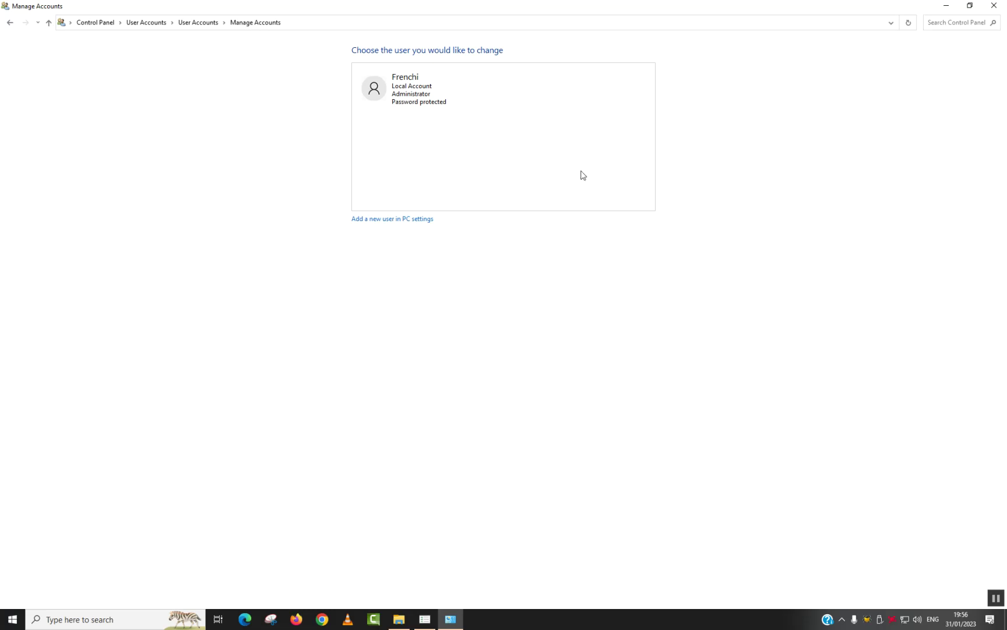
left_click(206, 23)
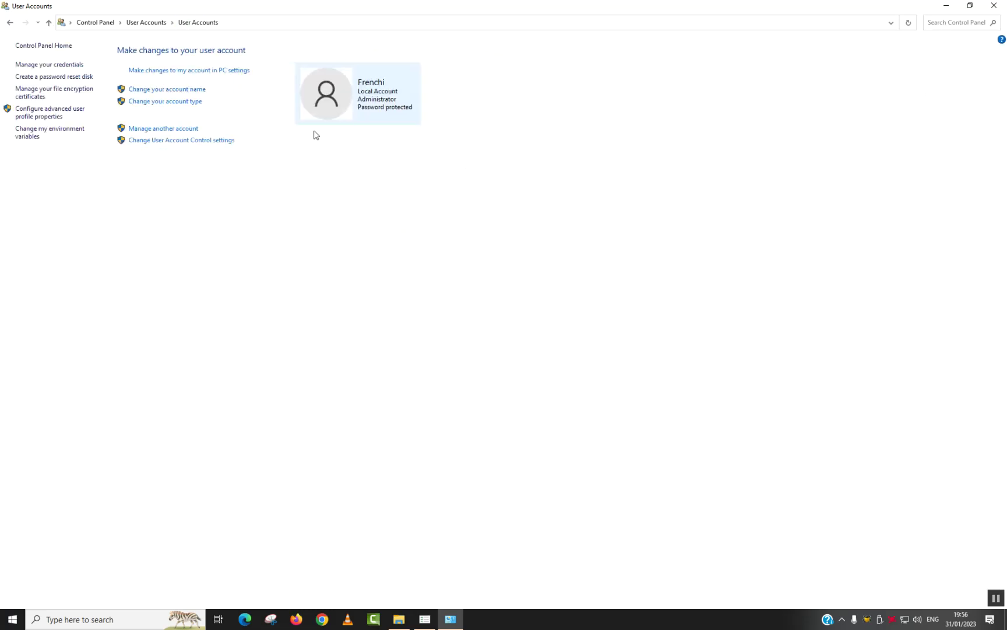
left_click(146, 22)
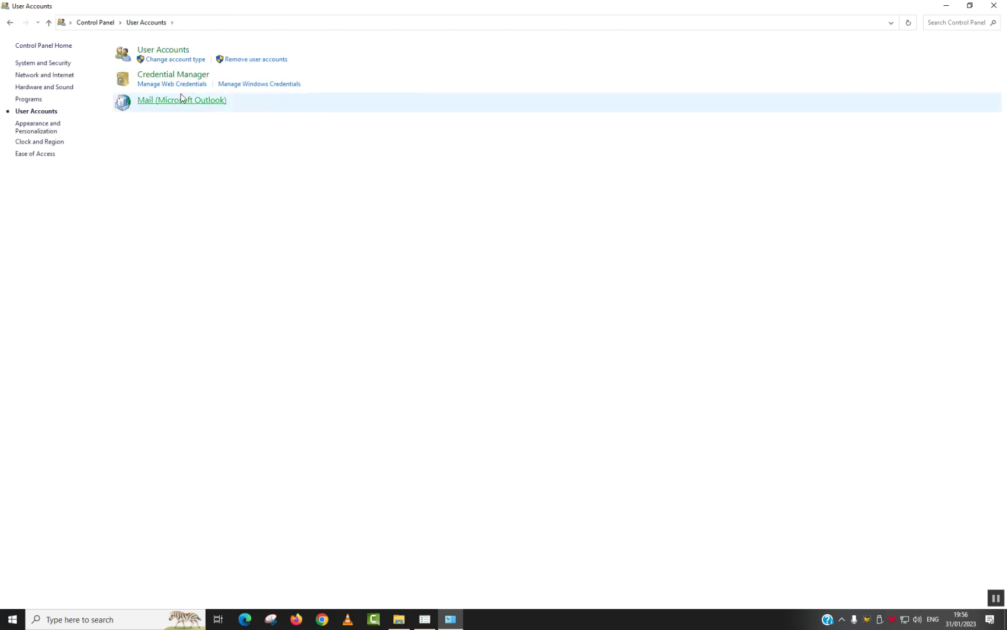
left_click(175, 59)
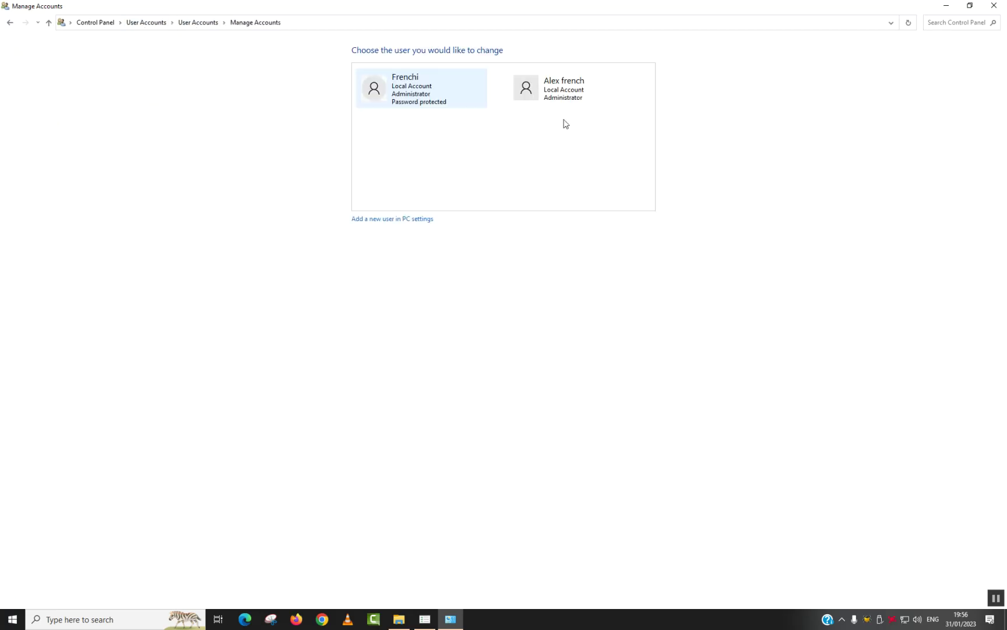
left_click(570, 95)
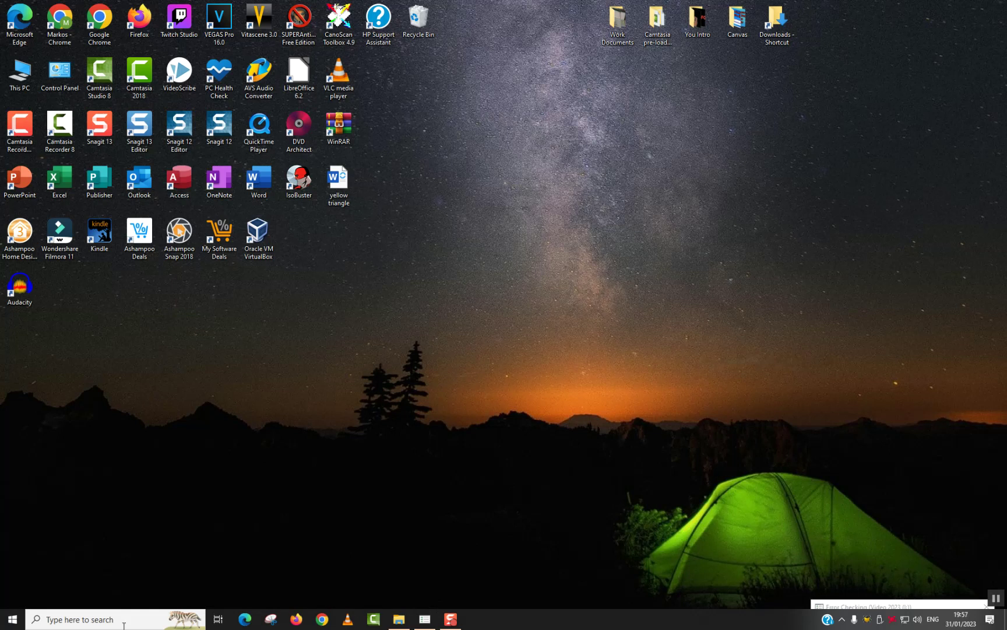
- Bring up the taskbar search panel from the desktop
left_click(113, 620)
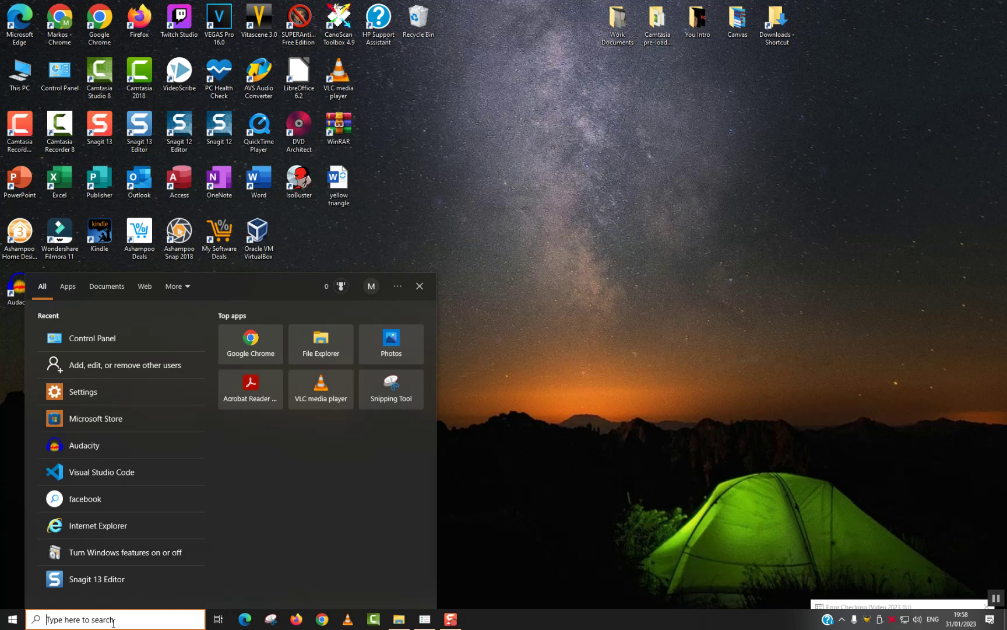
type("settgin")
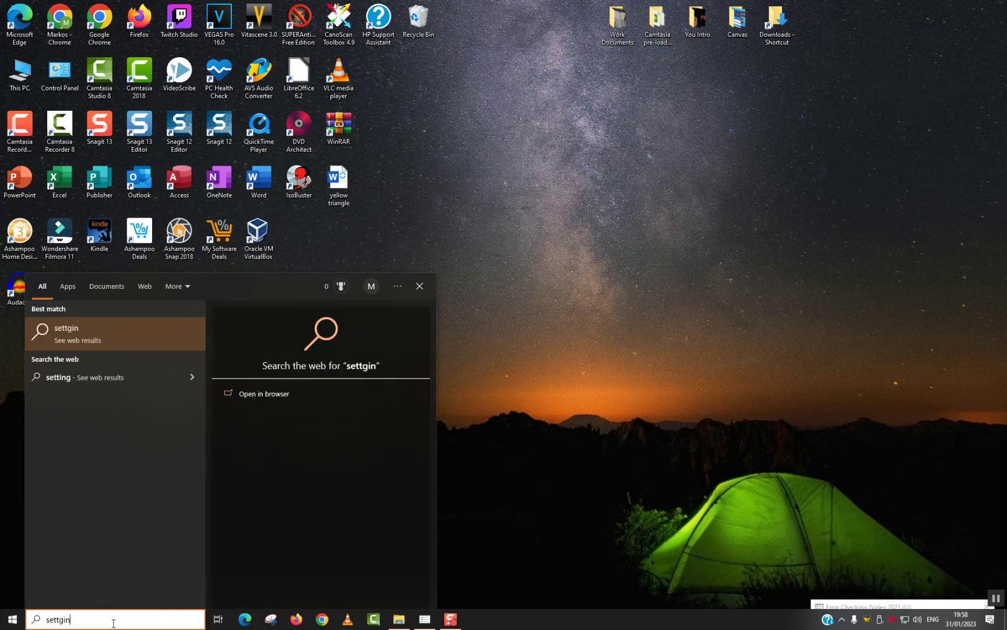
- Fix the 'settgin' search typo and launch the Settings app
key("BackSpace")
key("BackSpace")
key("BackSpace")
type("ings")
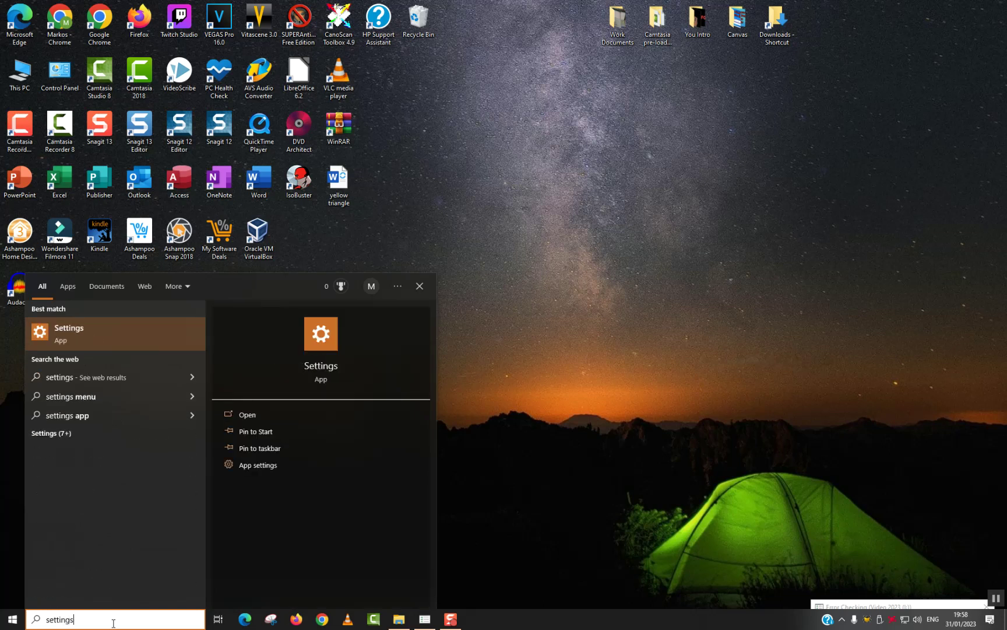
left_click(341, 335)
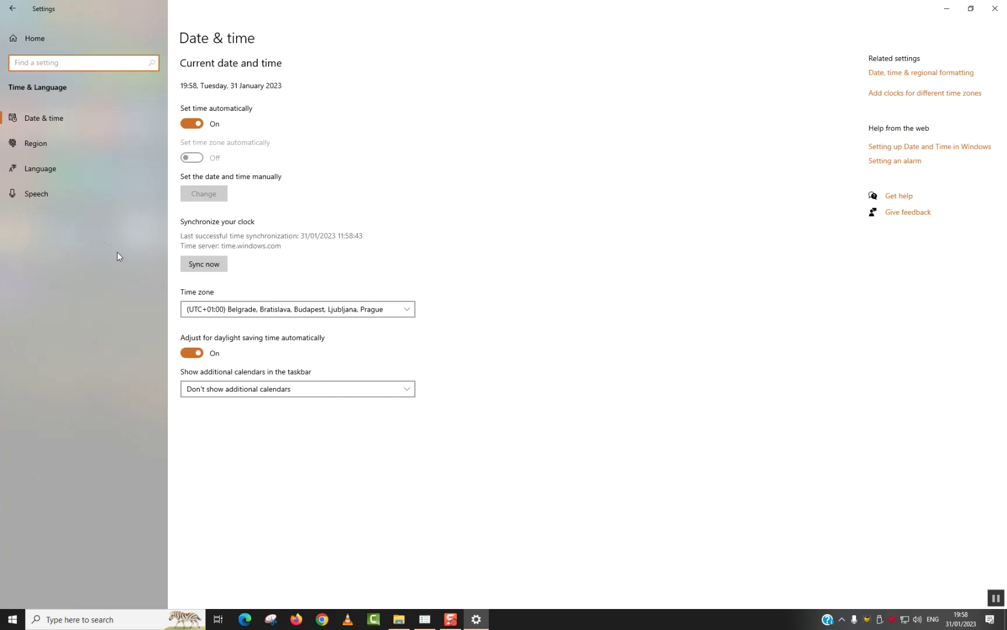
- On the Language page, keep English (United States) as display language and start adding a language
left_click(55, 168)
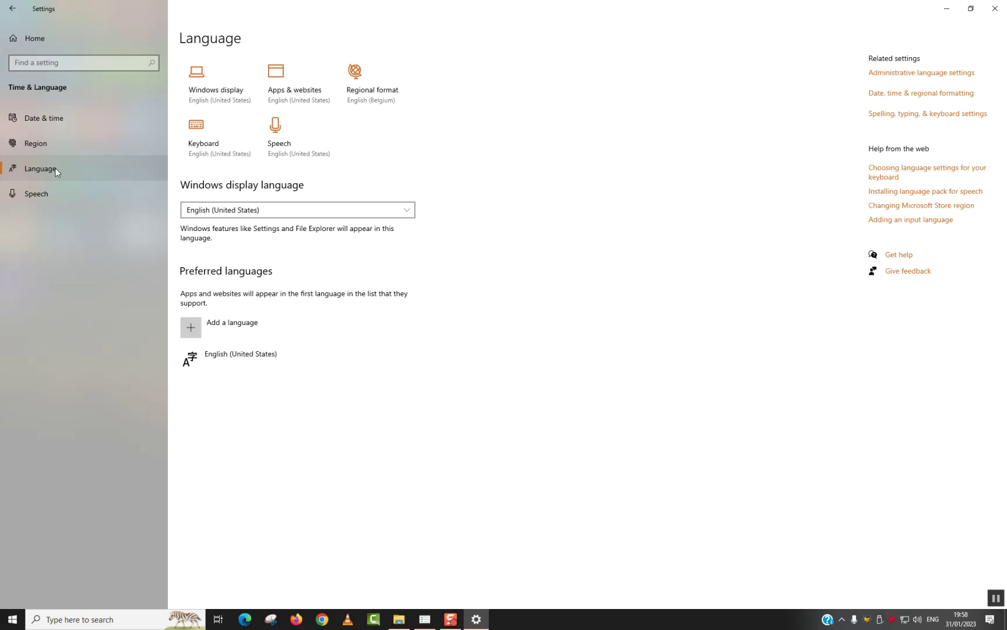
left_click(238, 210)
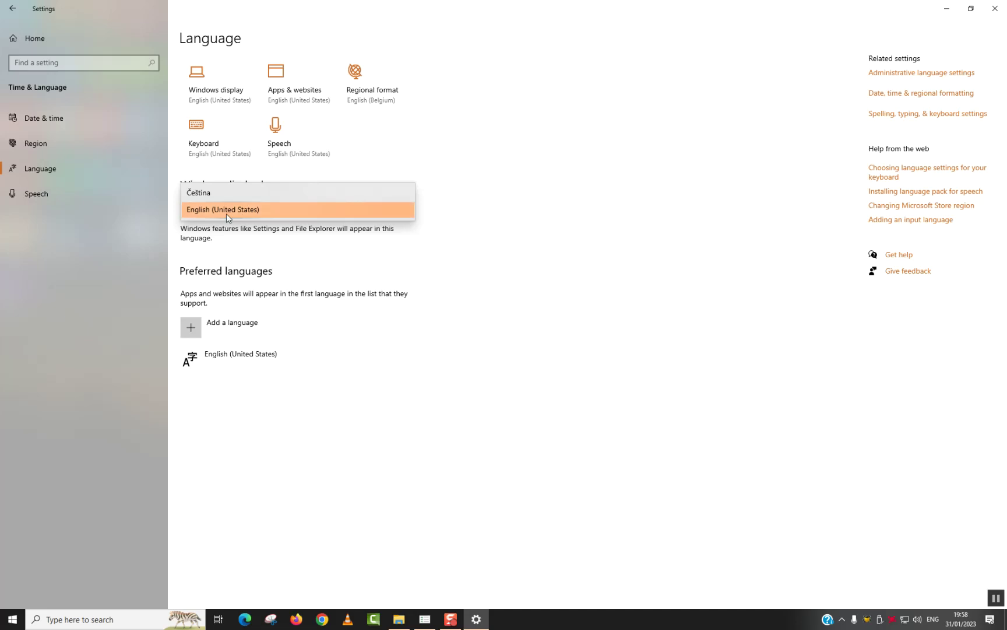
left_click(317, 416)
left_click(242, 334)
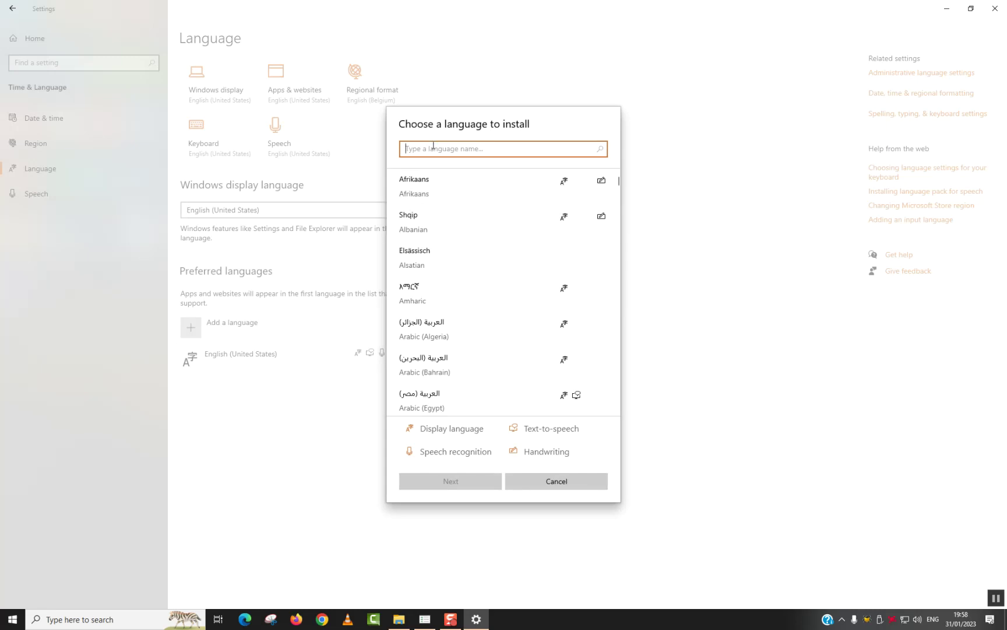
type("E")
- Search for 'francais', then select and install Français cadien
key("BackSpace")
type("fran")
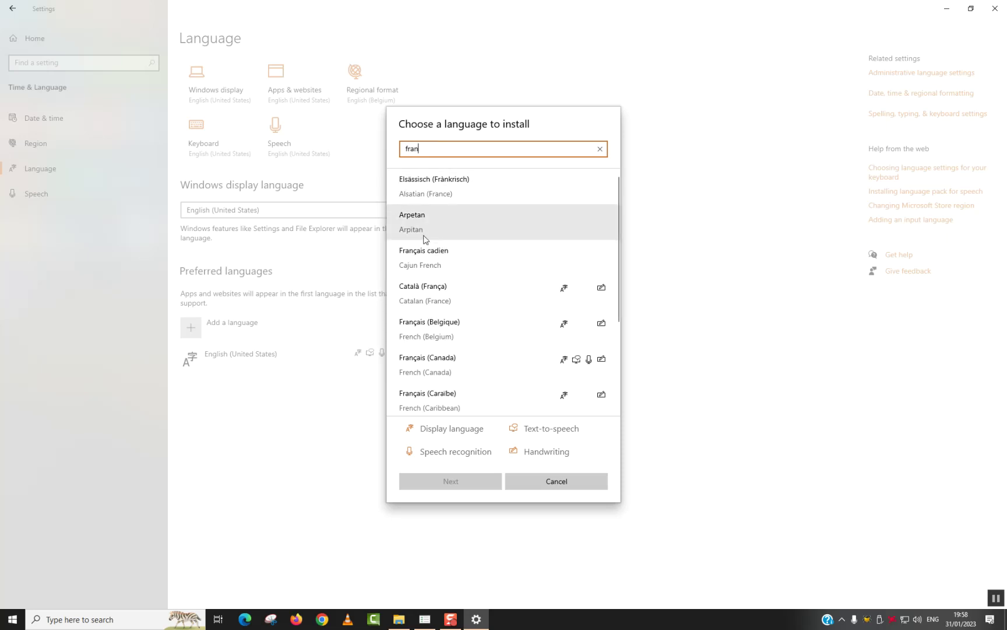
type("cais")
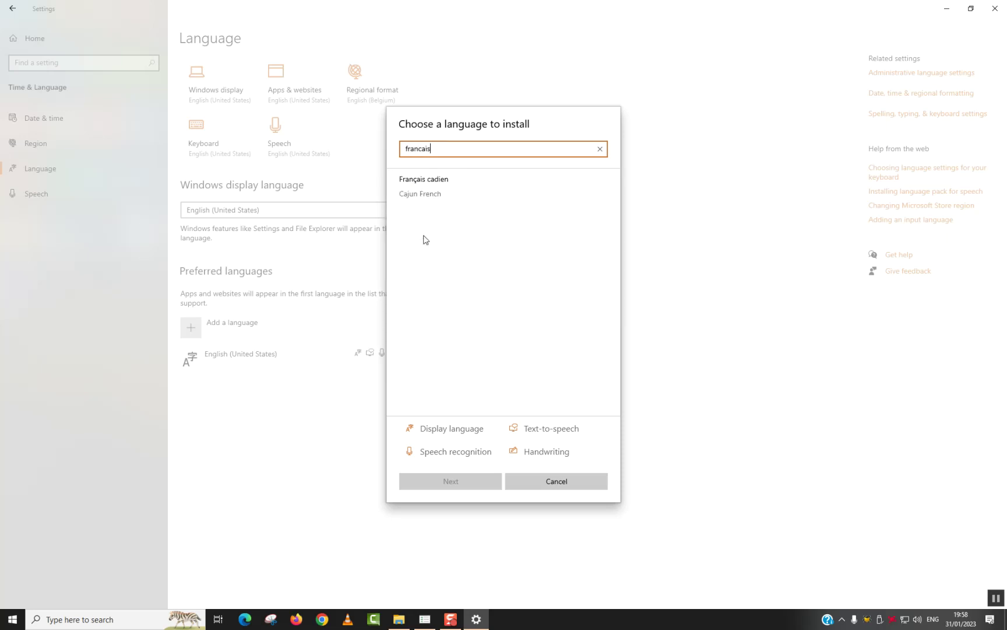
left_click(439, 186)
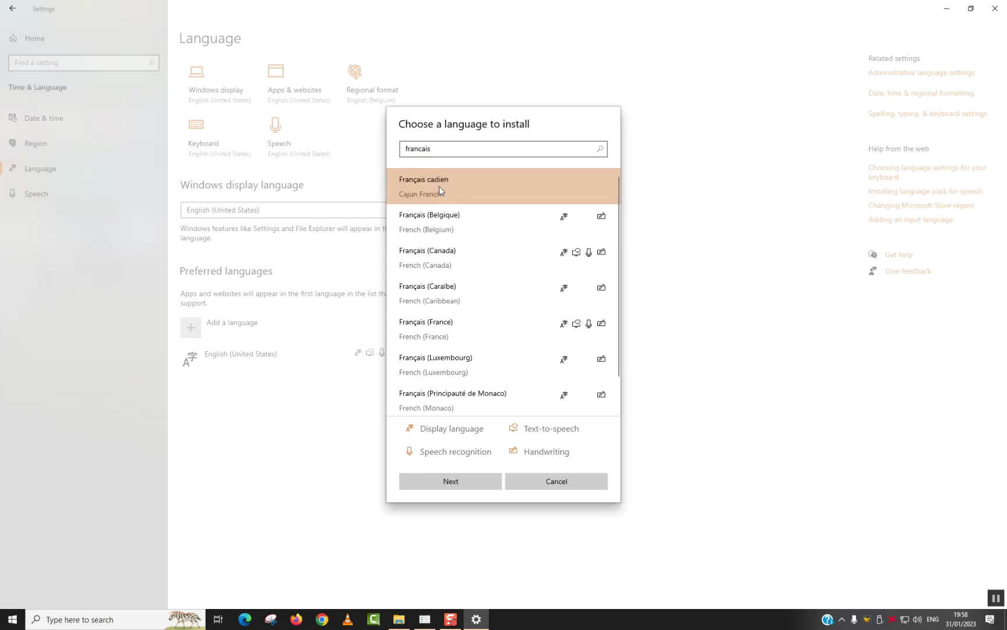
left_click(449, 485)
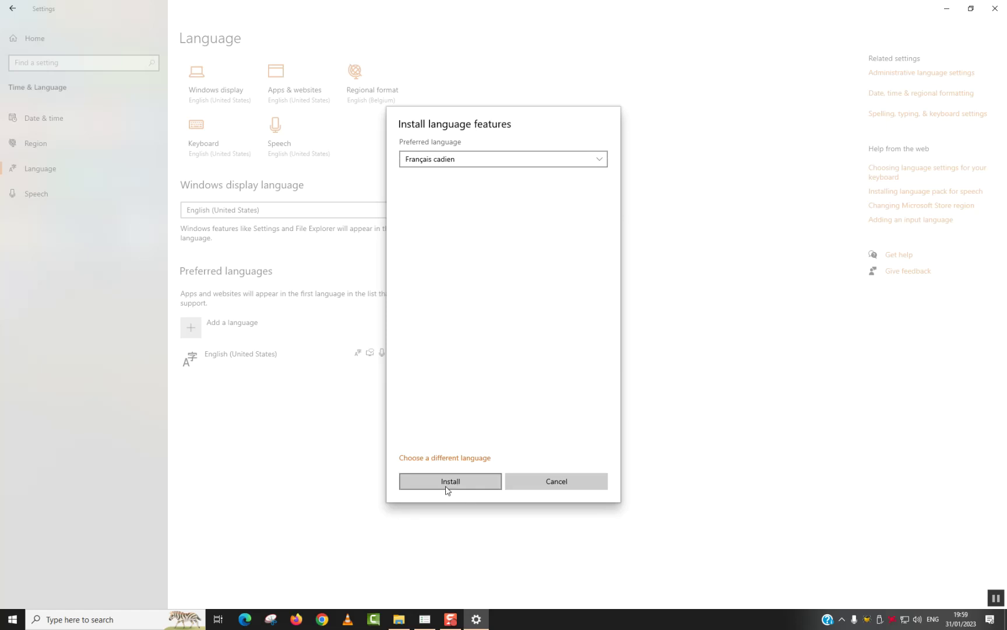
left_click(446, 481)
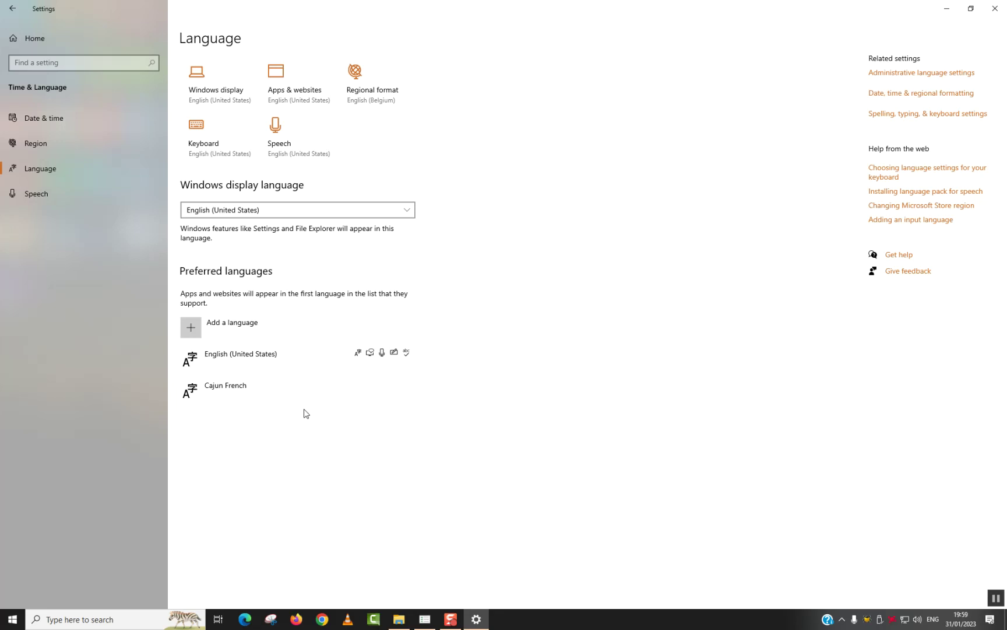
- Move Cajun French above English (United States), then open its regional format settings
left_click(286, 407)
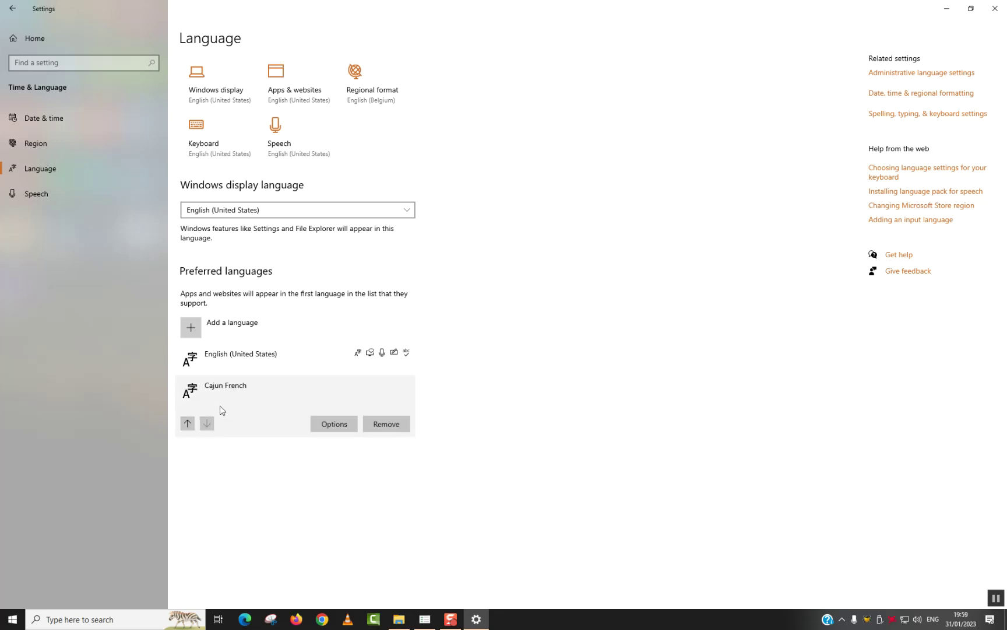
left_click(187, 425)
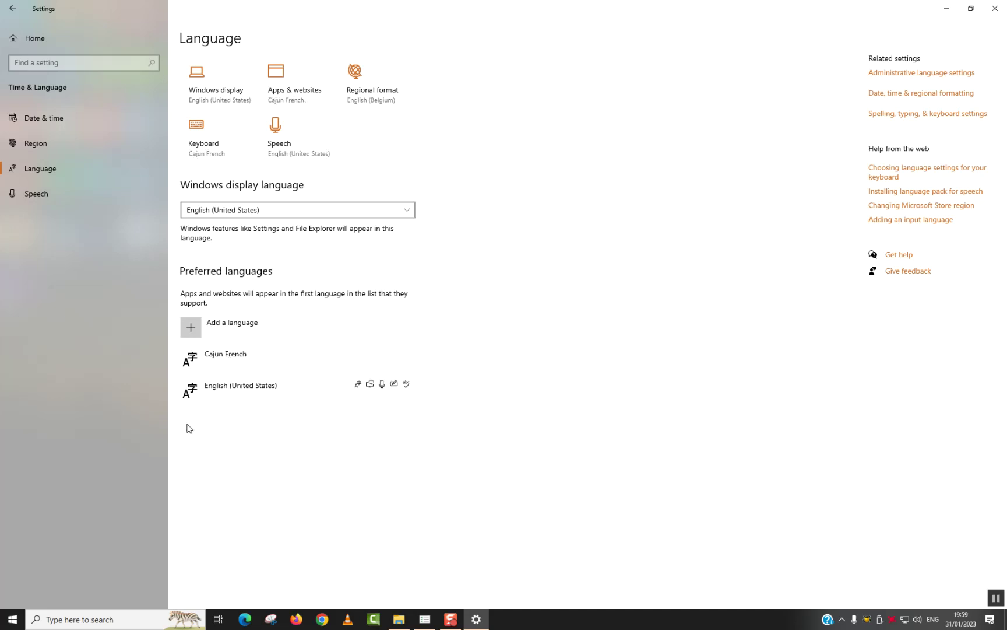
left_click(257, 390)
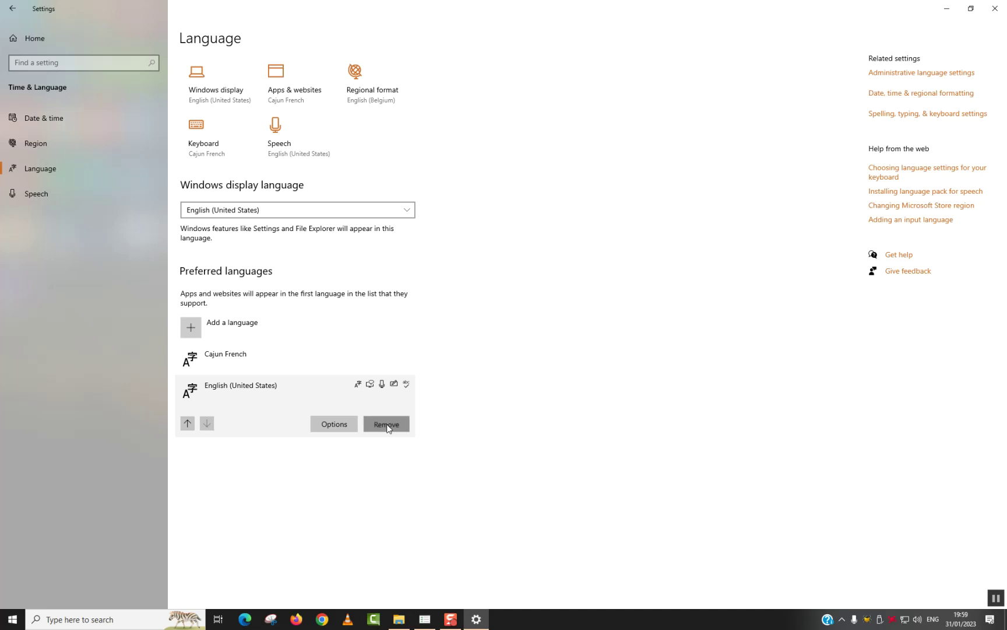
left_click(231, 367)
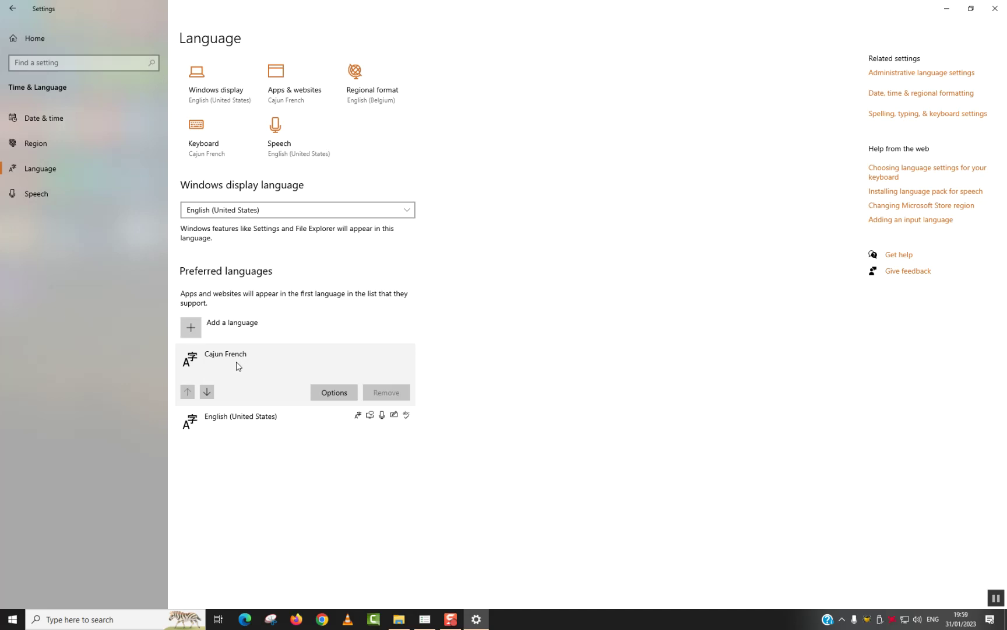
left_click(334, 396)
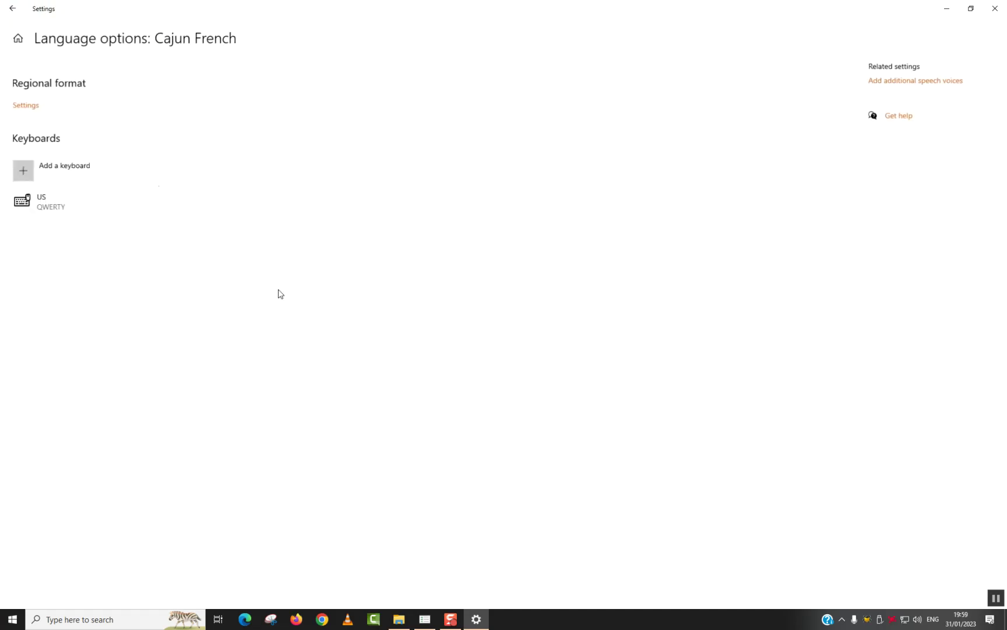
left_click(31, 107)
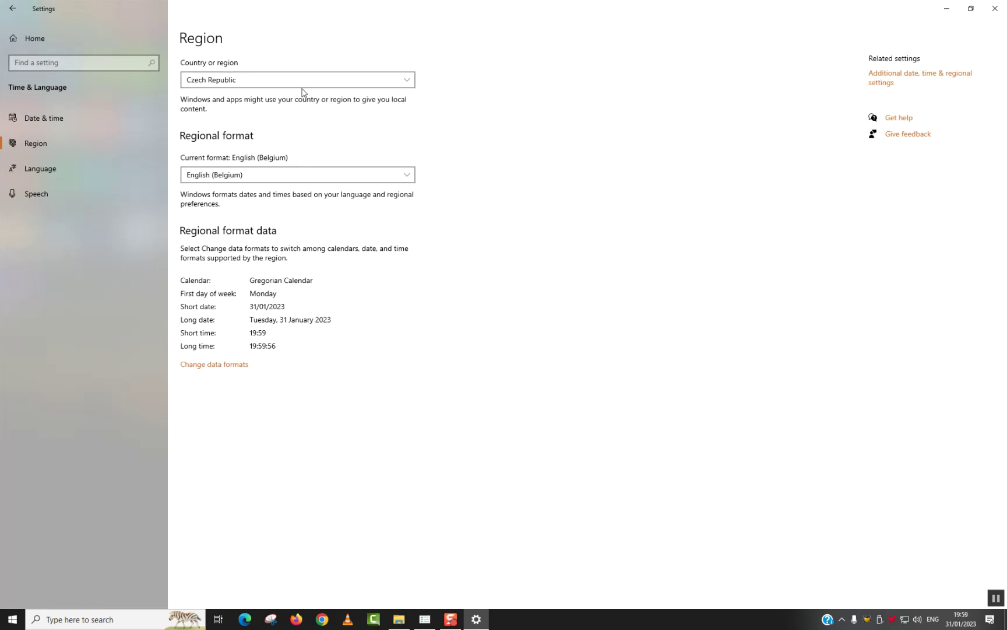
- Set the country or region to France, correcting an accidental French Guiana pick
left_click(233, 82)
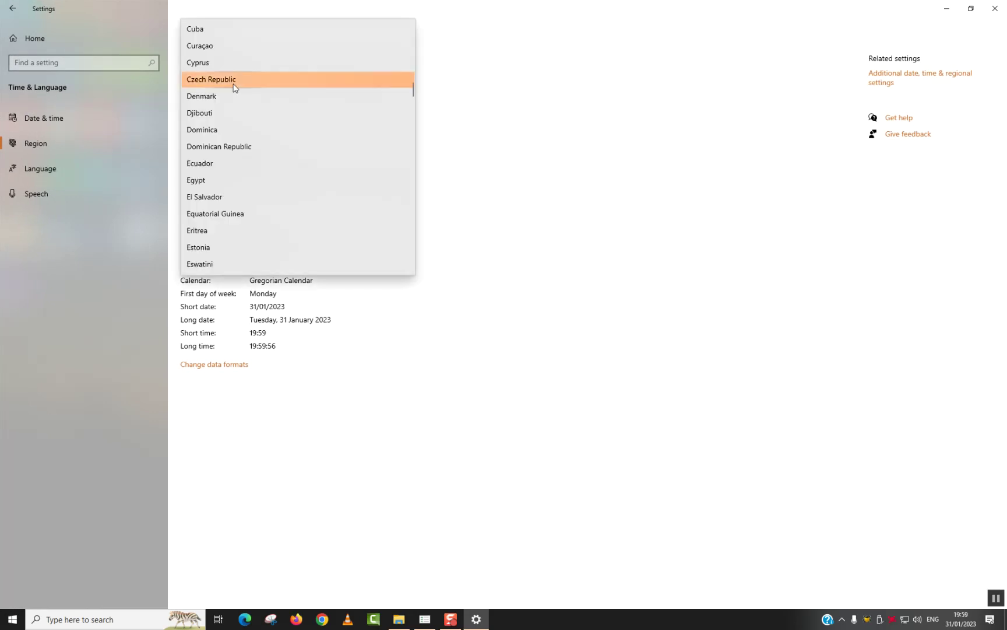
scroll(234, 88, "down", 4)
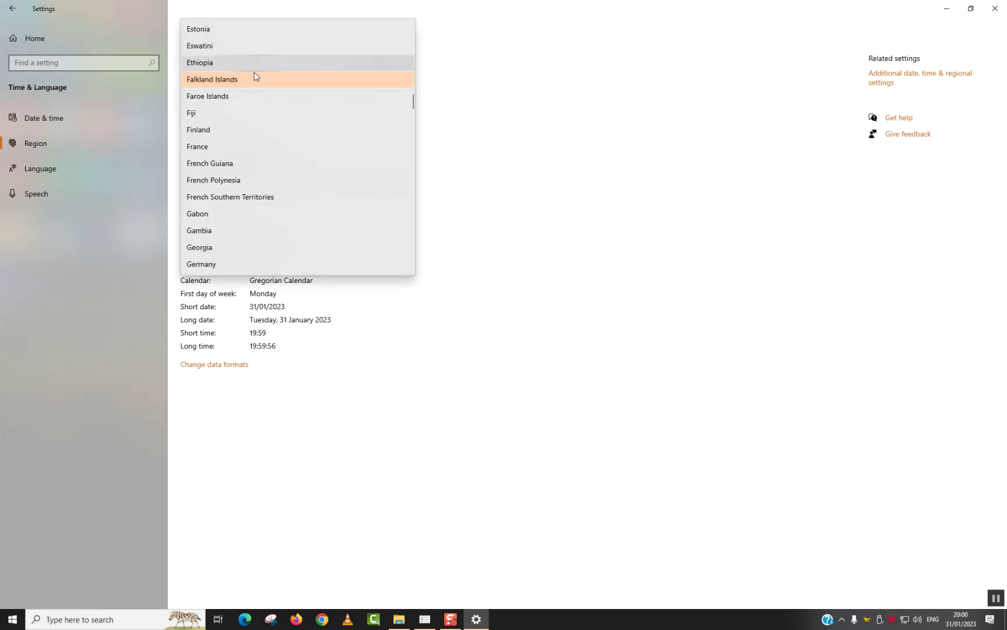
left_click(229, 160)
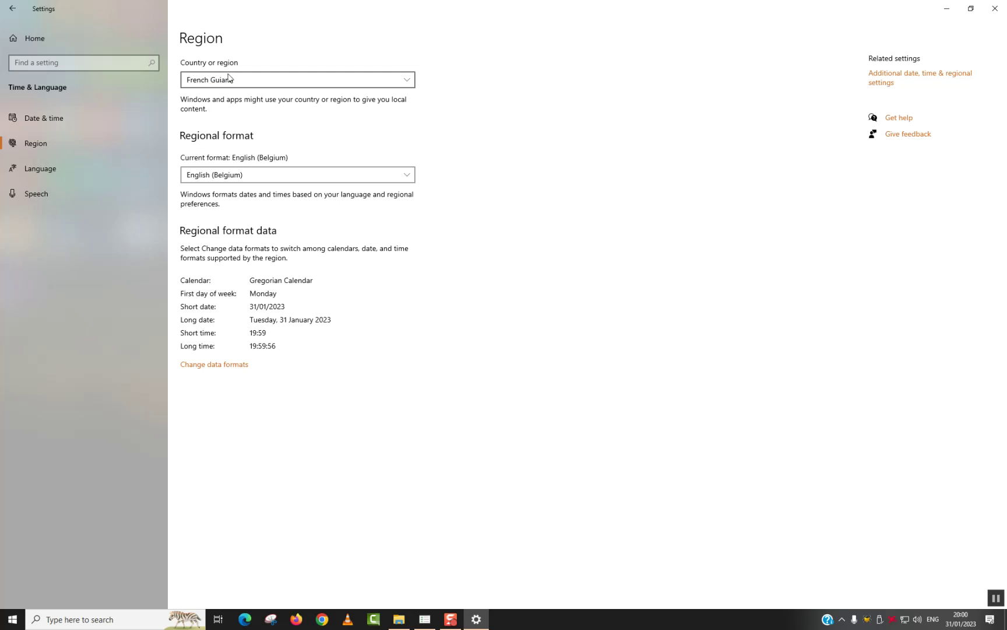
left_click(230, 81)
left_click(219, 62)
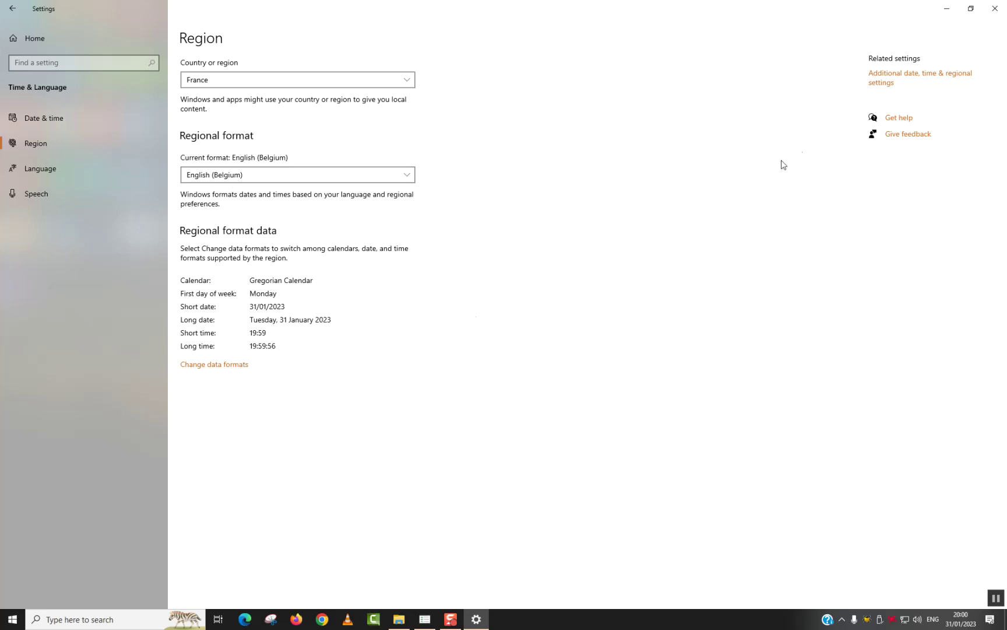
left_click(876, 76)
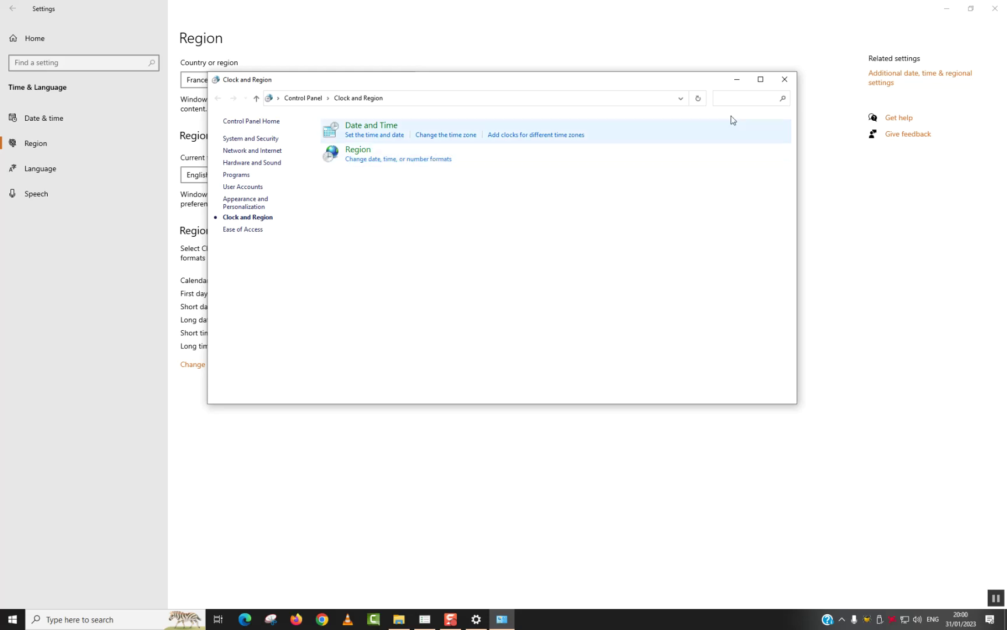
left_click(784, 80)
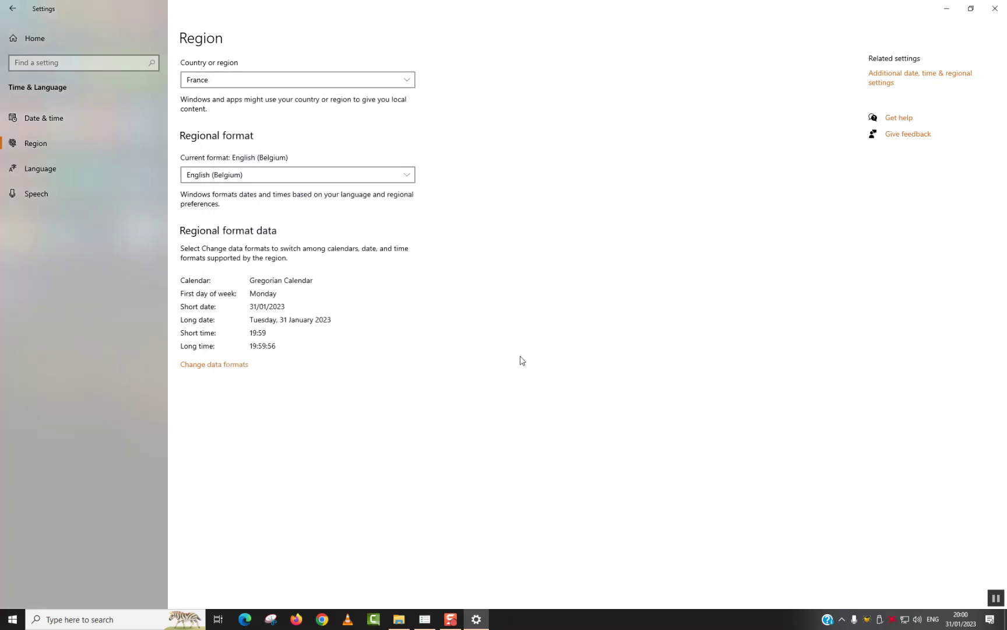